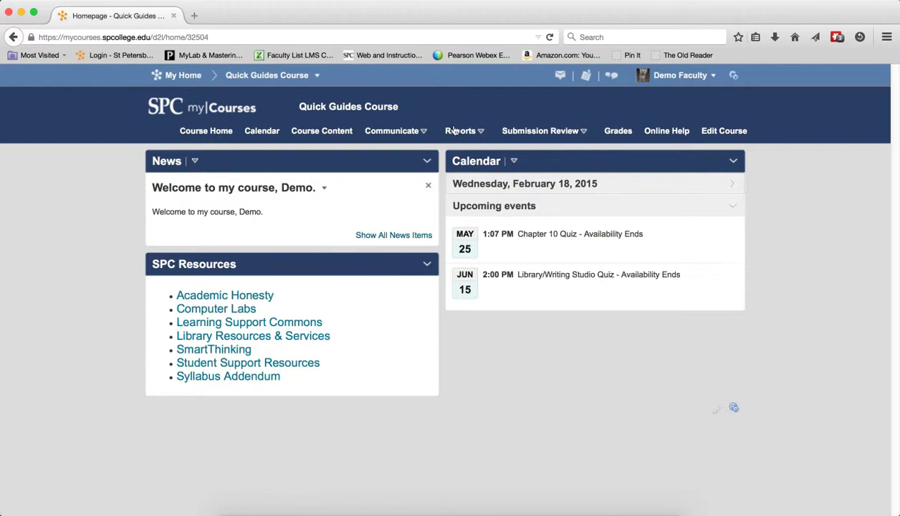
From Communicate > Groups, start a new category named 'Group Project 3'.
{"action": "left_click", "coordinate": [413, 136]}
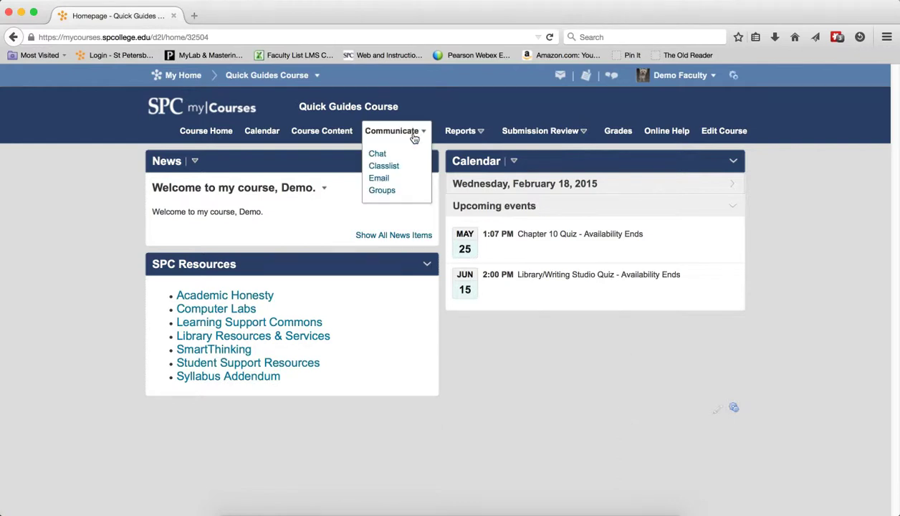
{"action": "left_click", "coordinate": [385, 191]}
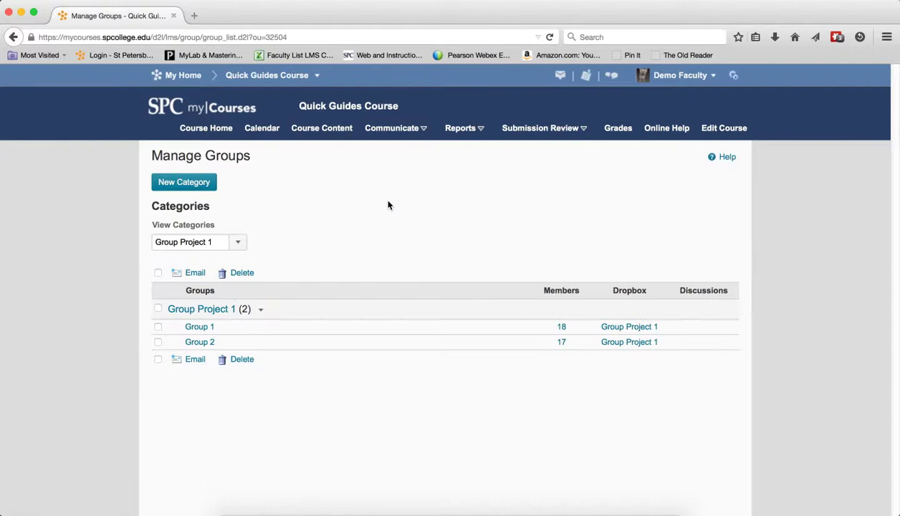
{"action": "left_click", "coordinate": [197, 185]}
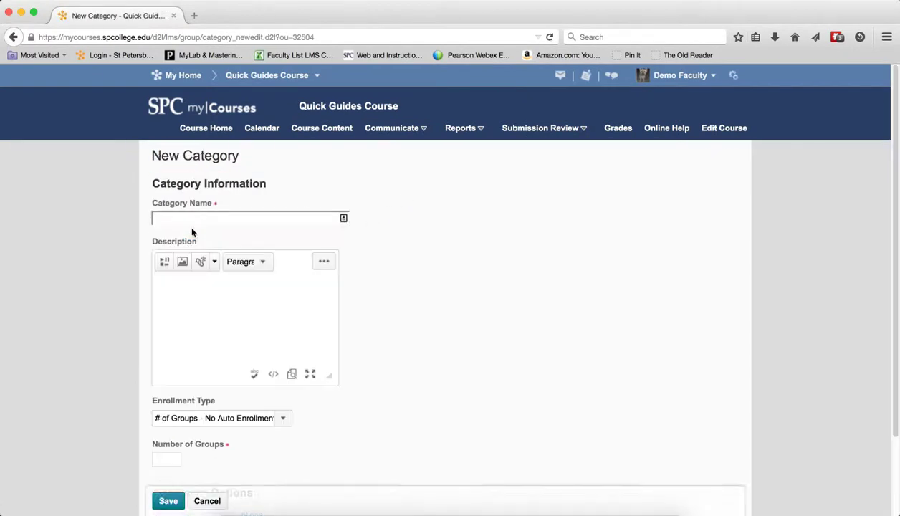
{"action": "left_click", "coordinate": [170, 218]}
{"action": "type", "text": "Gr"}
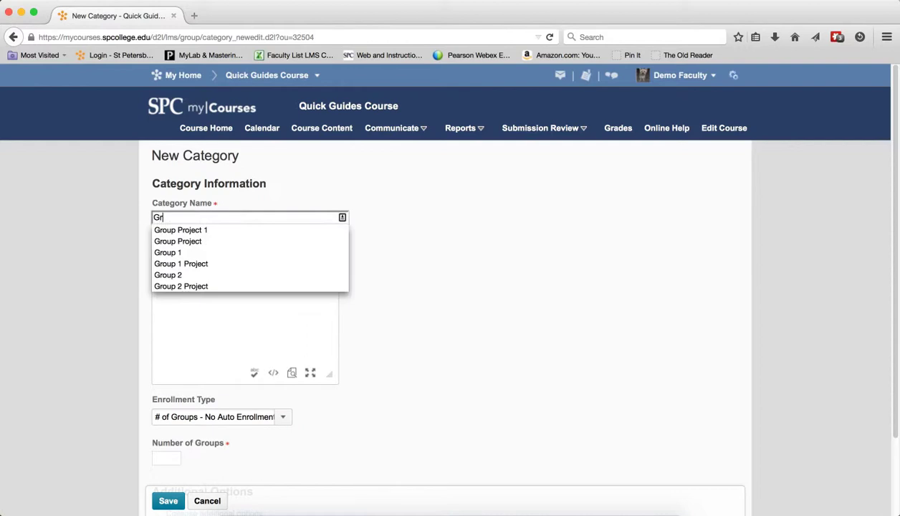
{"action": "type", "text": "oup P"}
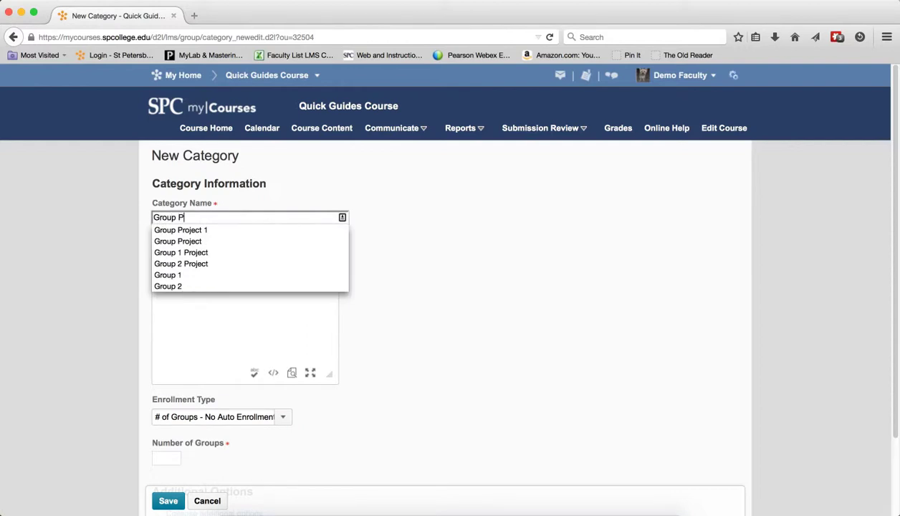
{"action": "type", "text": "roject "}
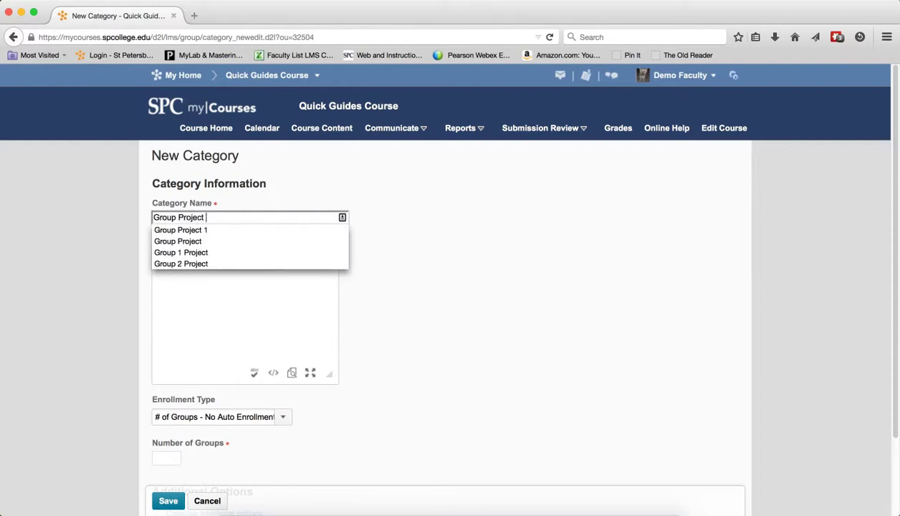
{"action": "type", "text": "3"}
{"action": "scroll", "coordinate": [501, 333], "scroll_direction": "down", "scroll_amount": 2}
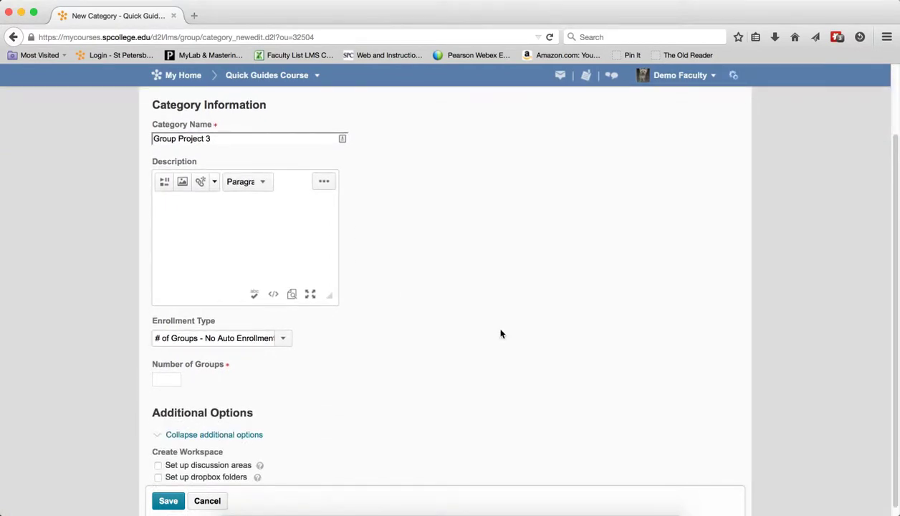
Switch the enrollment type from Groups of # to # of Groups.
{"action": "left_click", "coordinate": [285, 340]}
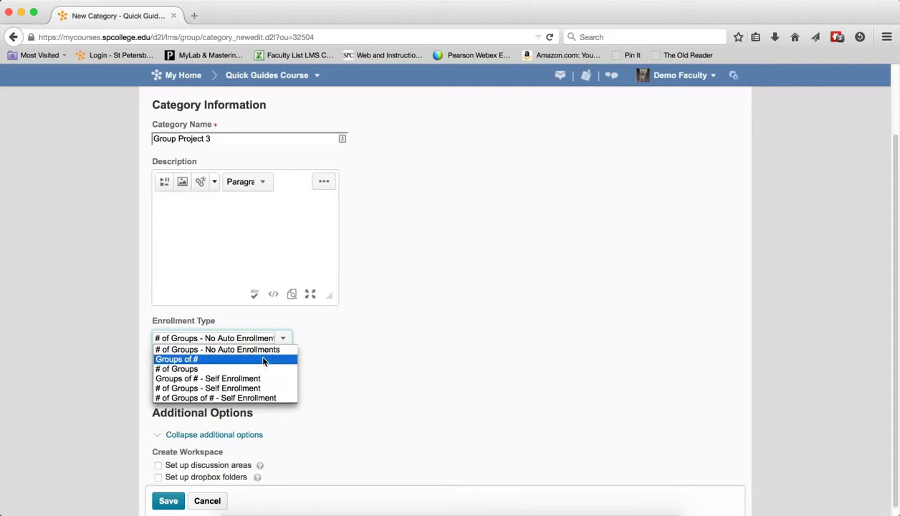
{"action": "left_click", "coordinate": [237, 360]}
{"action": "left_click", "coordinate": [172, 377]}
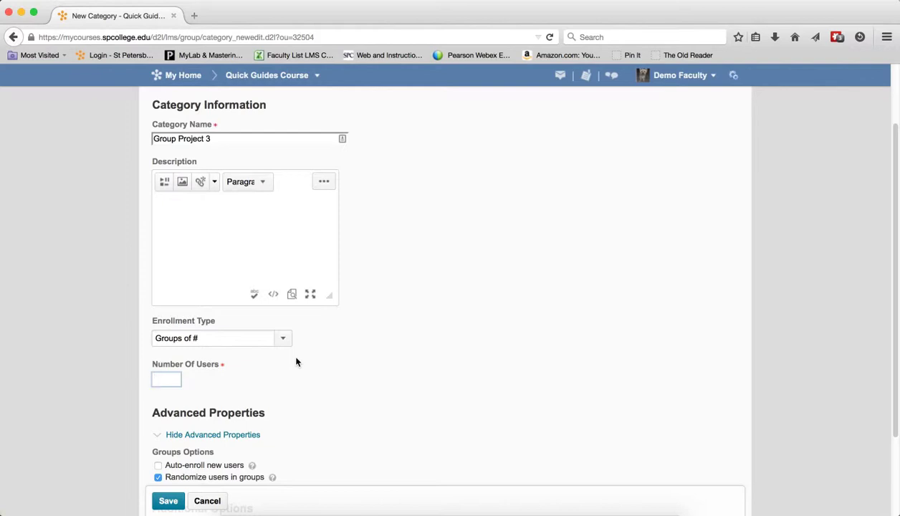
{"action": "left_click", "coordinate": [284, 338]}
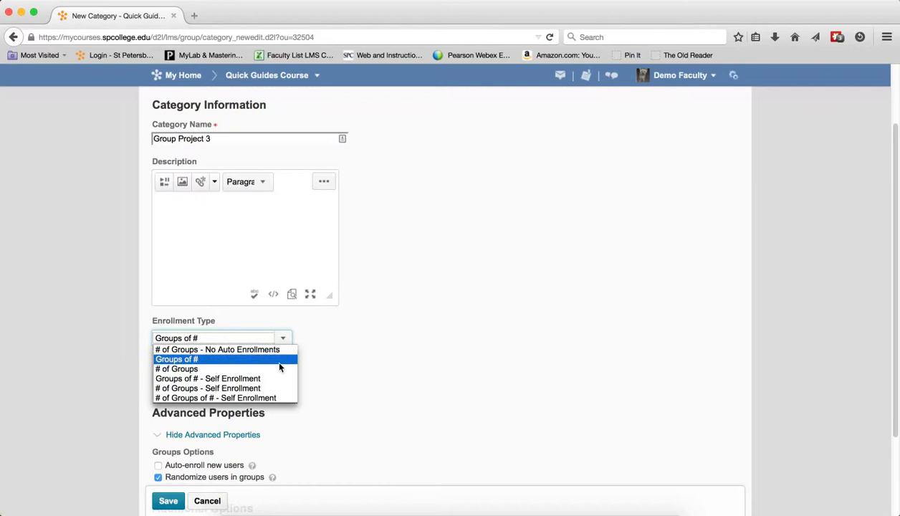
{"action": "left_click", "coordinate": [273, 358]}
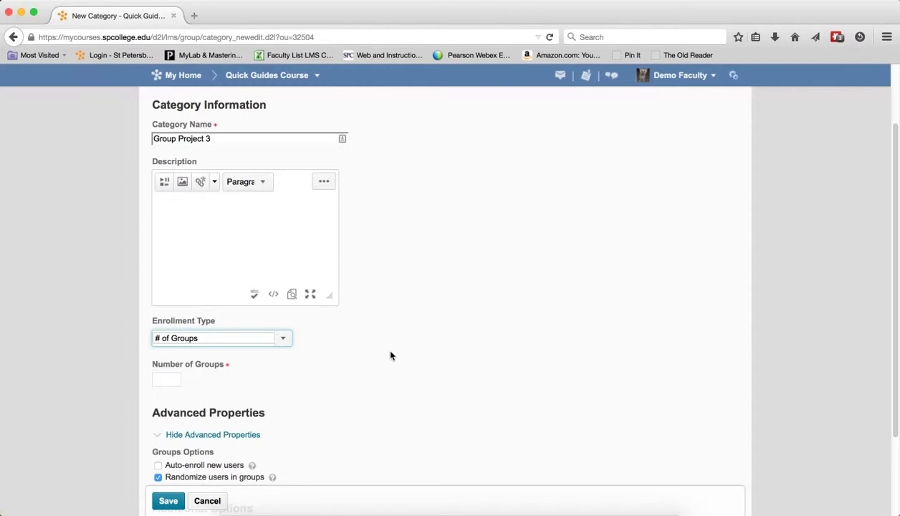
{"action": "left_click", "coordinate": [284, 342]}
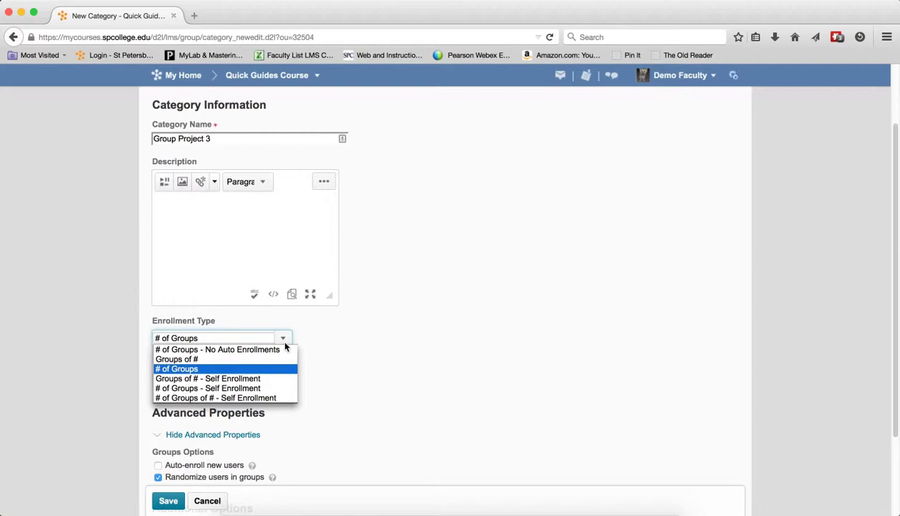
Keep # of Groups, enter 3 groups, and enable dropbox folders for the groups.
{"action": "left_click", "coordinate": [233, 368]}
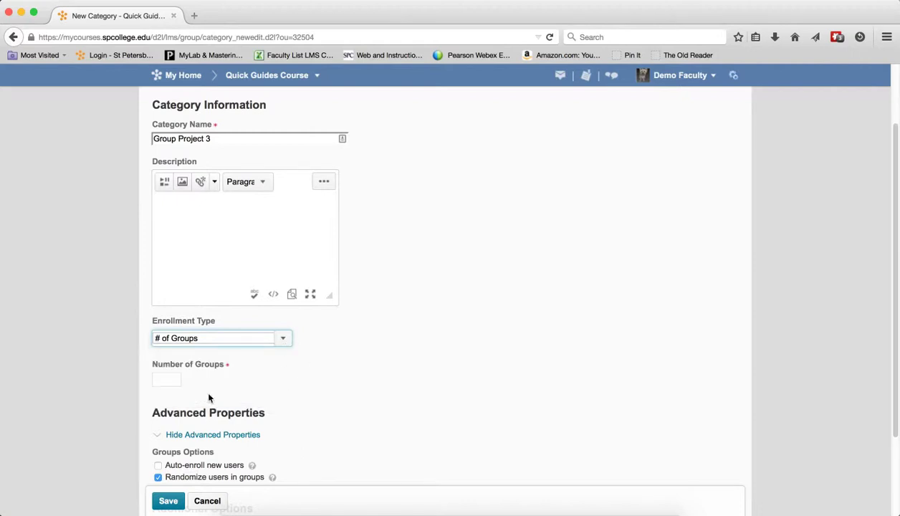
{"action": "left_click", "coordinate": [168, 380]}
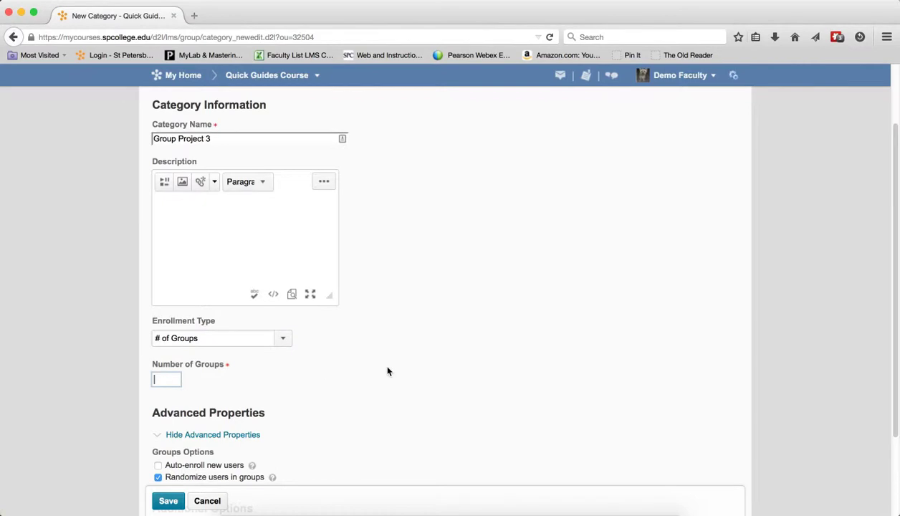
{"action": "type", "text": "3"}
{"action": "left_click", "coordinate": [447, 370]}
{"action": "scroll", "coordinate": [450, 367], "scroll_direction": "down", "scroll_amount": 2}
{"action": "scroll", "coordinate": [451, 366], "scroll_direction": "down", "scroll_amount": 1}
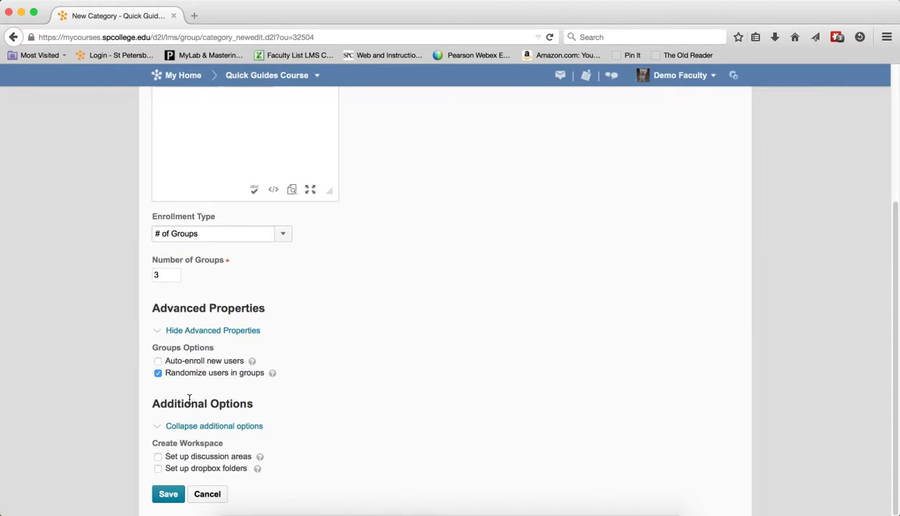
{"action": "left_click", "coordinate": [159, 470]}
Save the category and create a new forum titled 'Group Project 3'.
{"action": "left_click", "coordinate": [169, 495]}
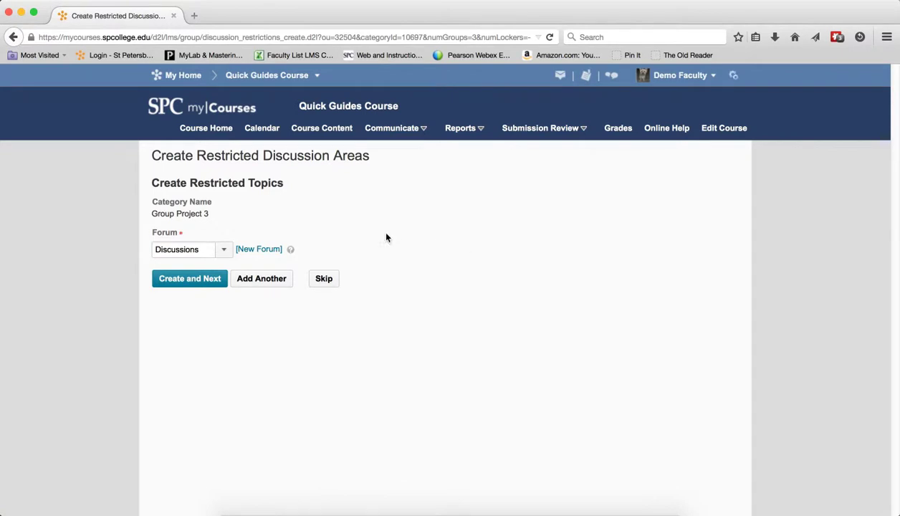
{"action": "left_click", "coordinate": [268, 250]}
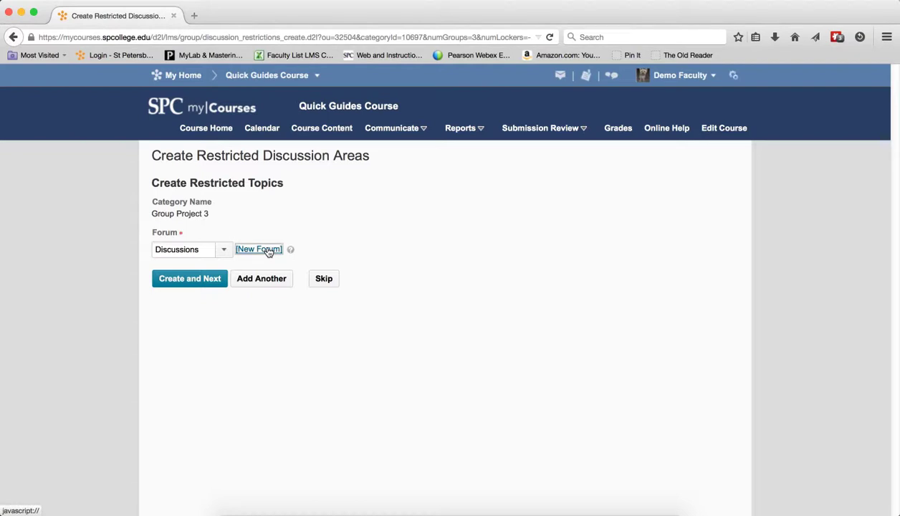
{"action": "left_click", "coordinate": [327, 183]}
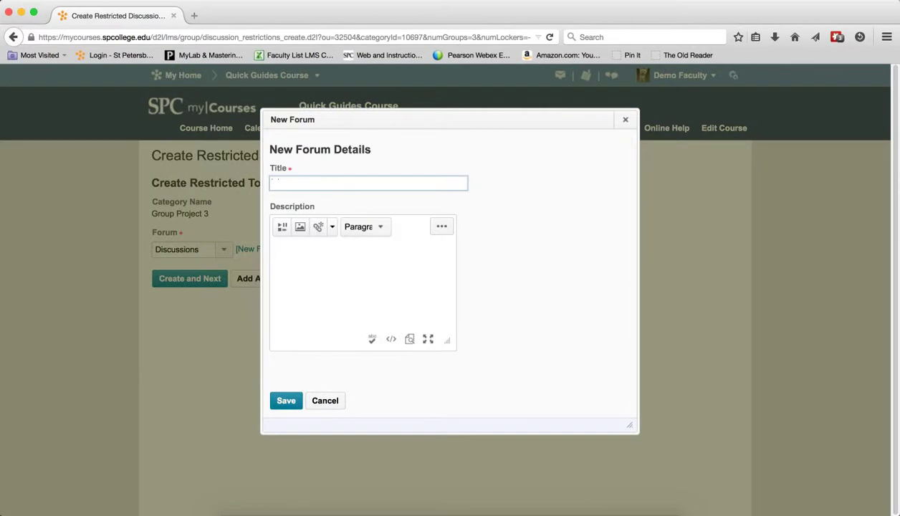
{"action": "type", "text": "GR"}
{"action": "key", "text": "BackSpace"}
{"action": "type", "text": "rou"}
{"action": "key", "text": "BackSpace"}
{"action": "key", "text": "BackSpace"}
{"action": "type", "text": "oup Project 3"}
{"action": "left_click", "coordinate": [292, 406]}
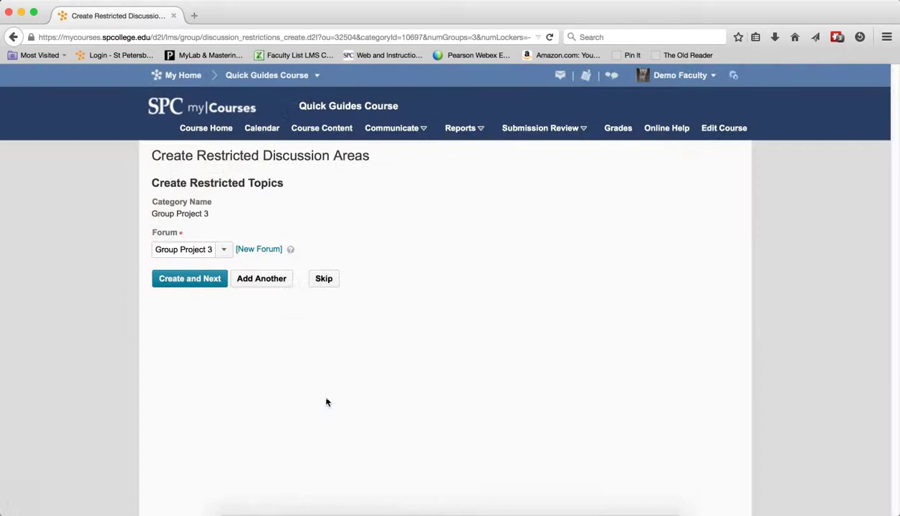
Create the restricted topics and name the group dropbox folder 'Group Project 3'.
{"action": "left_click", "coordinate": [196, 279]}
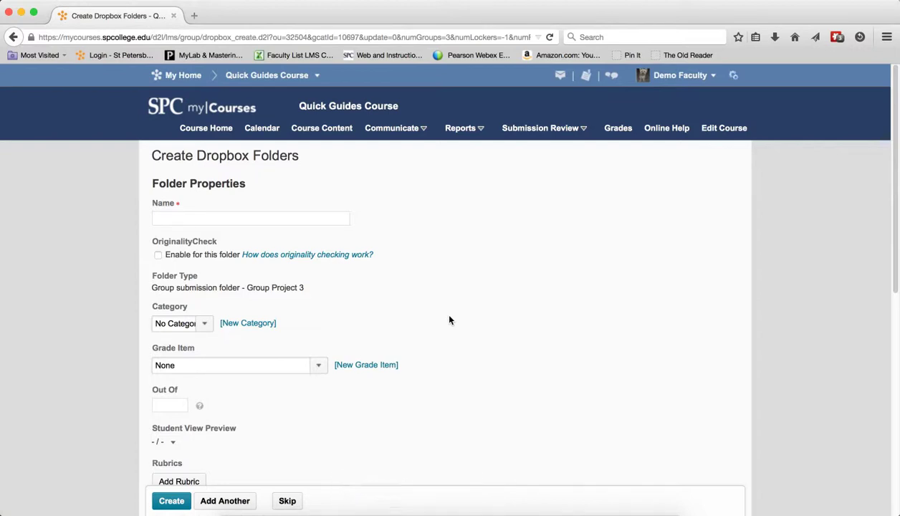
{"action": "left_click", "coordinate": [269, 218]}
{"action": "type", "text": "Gr"}
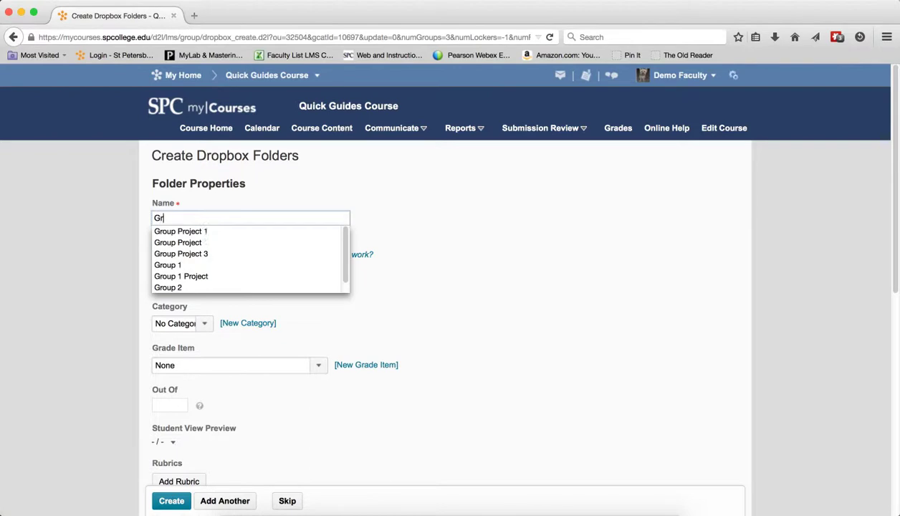
{"action": "type", "text": "oup Project 3"}
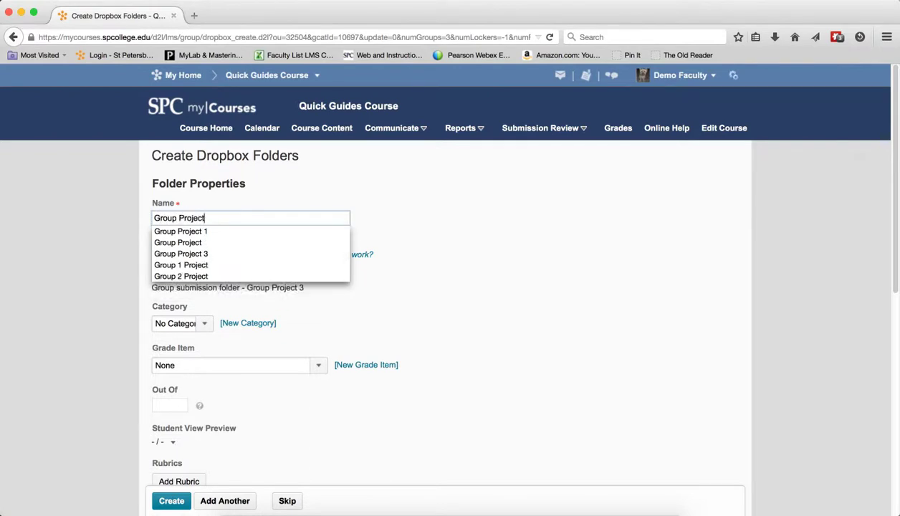
{"action": "left_click", "coordinate": [531, 221]}
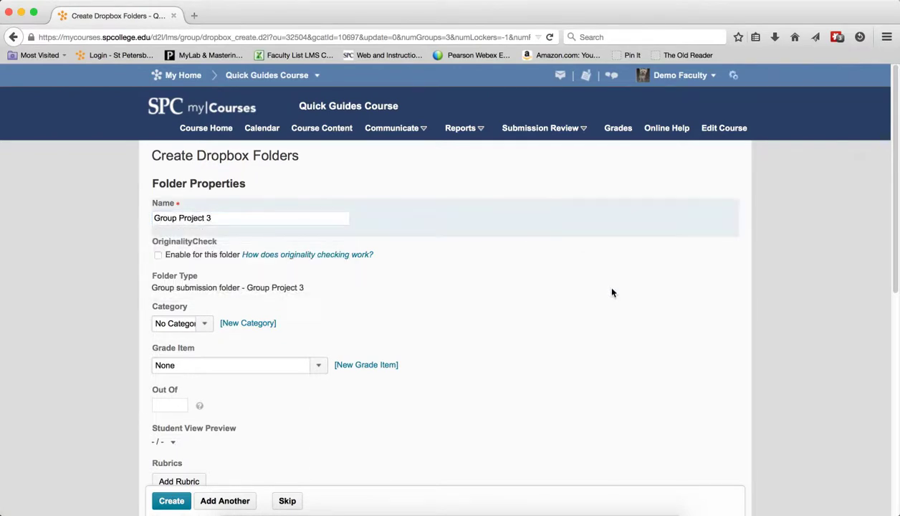
{"action": "scroll", "coordinate": [600, 282], "scroll_direction": "down", "scroll_amount": 1}
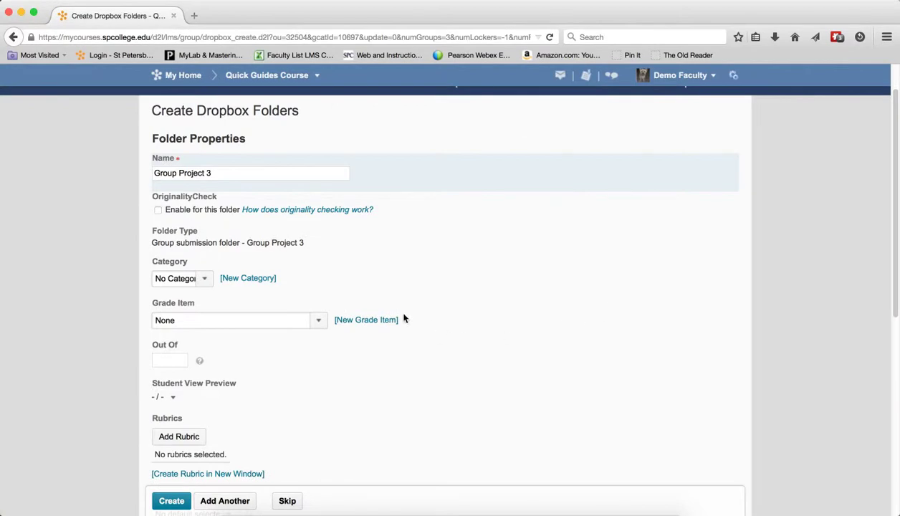
Add a grade item 'Group Project 3' in Essay Assignments worth 50 maximum points.
{"action": "left_click", "coordinate": [376, 320]}
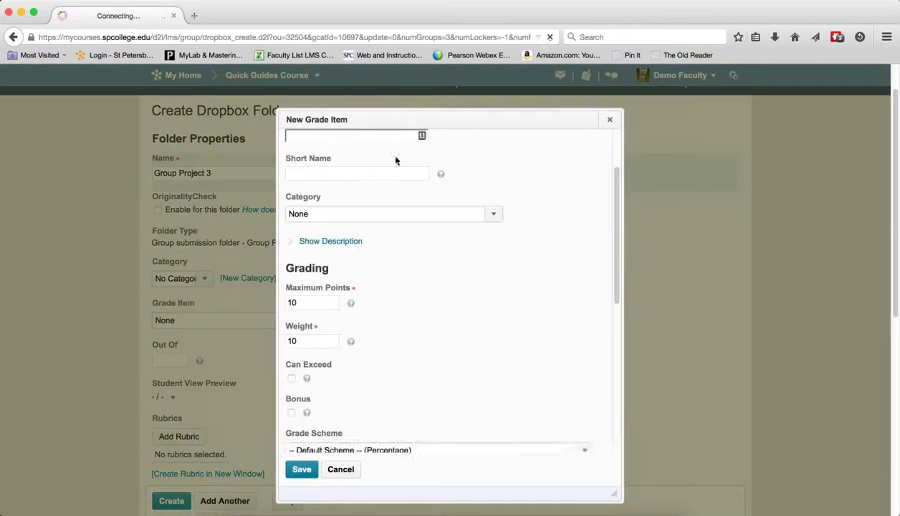
{"action": "left_click", "coordinate": [371, 165]}
{"action": "type", "text": "G"}
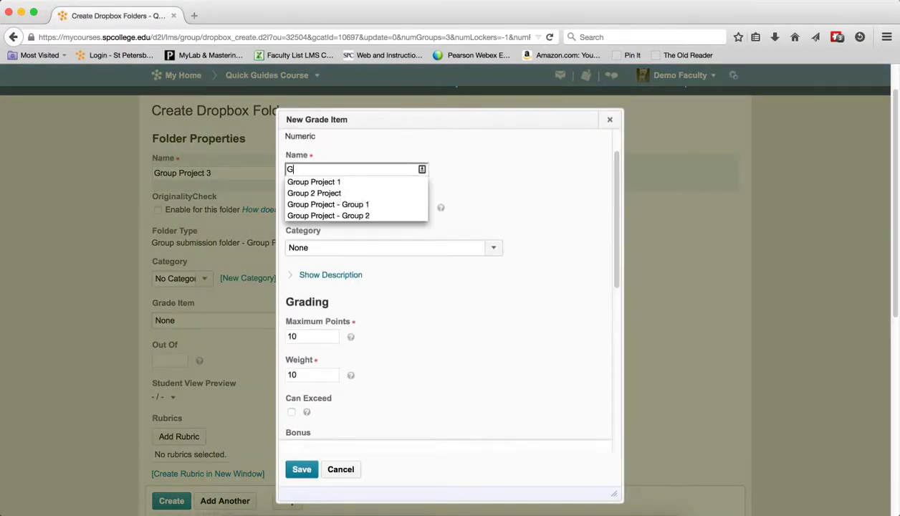
{"action": "type", "text": "roup "}
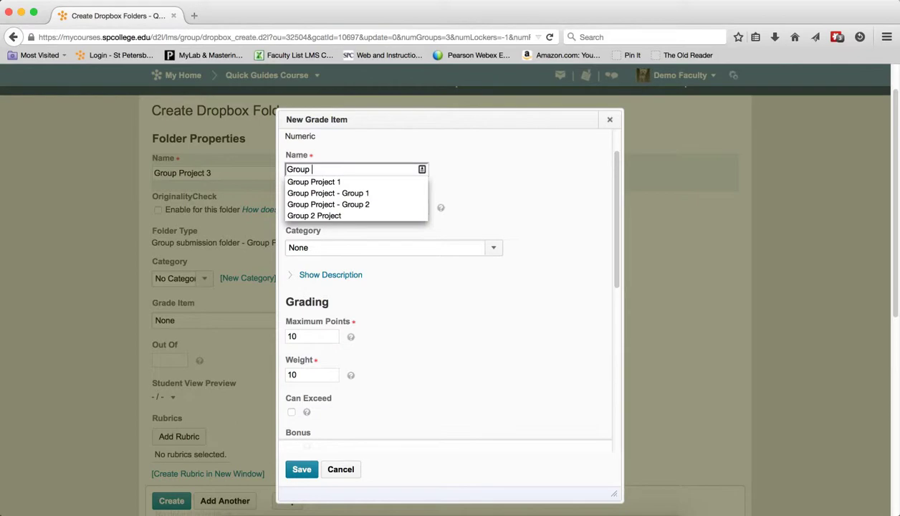
{"action": "type", "text": "Project 3"}
{"action": "left_click", "coordinate": [420, 247]}
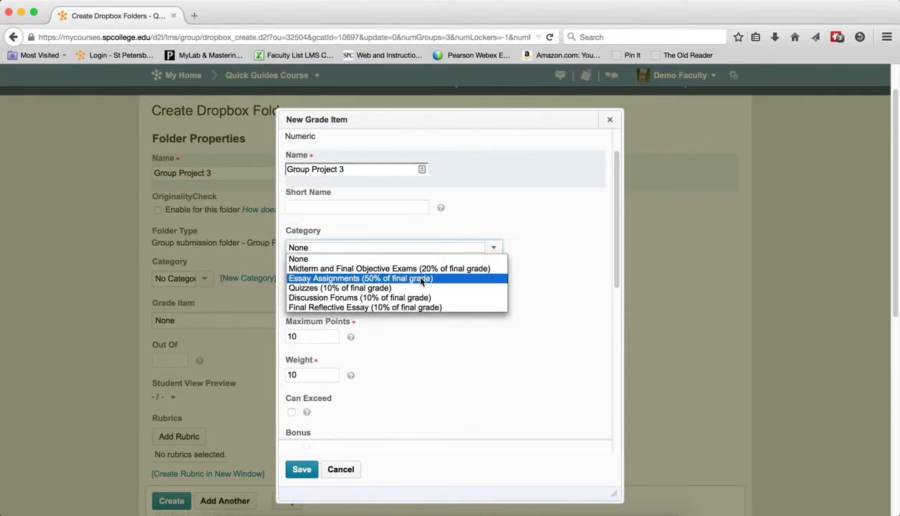
{"action": "left_click", "coordinate": [412, 277]}
{"action": "left_click", "coordinate": [327, 335]}
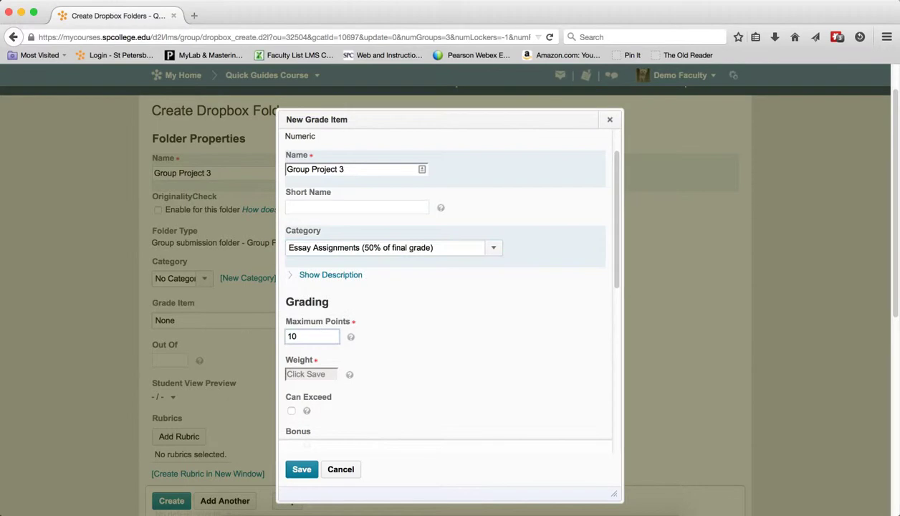
{"action": "type", "text": "50"}
{"action": "key", "text": "BackSpace"}
{"action": "key", "text": "BackSpace"}
{"action": "key", "text": "BackSpace"}
{"action": "key", "text": "BackSpace"}
{"action": "type", "text": "50"}
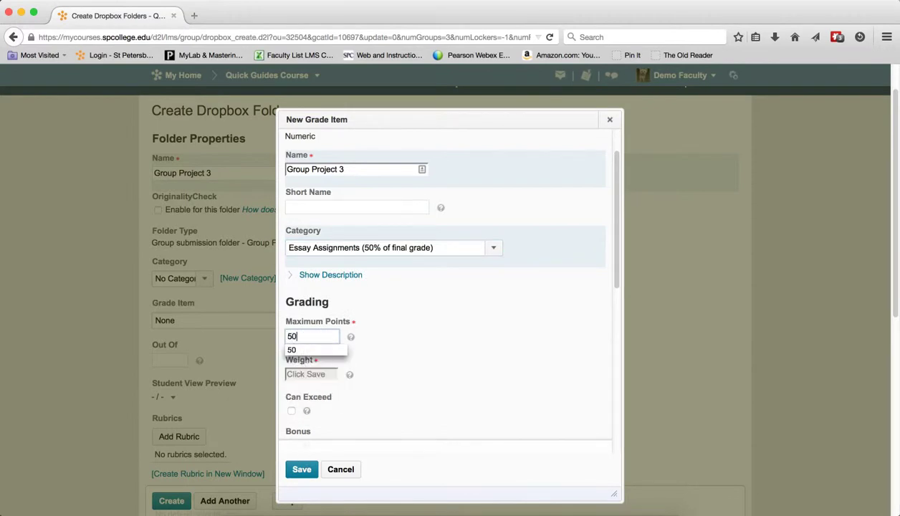
{"action": "left_click", "coordinate": [297, 465]}
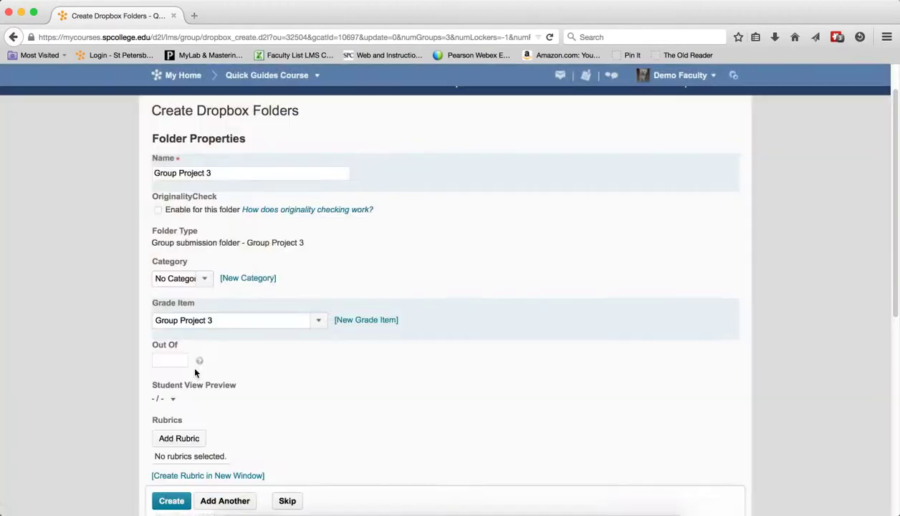
Grade the folder out of 50 and add the instructions 'Do this...'.
{"action": "left_click", "coordinate": [175, 360]}
{"action": "type", "text": "50"}
{"action": "left_click", "coordinate": [269, 380]}
{"action": "scroll", "coordinate": [354, 398], "scroll_direction": "down", "scroll_amount": 5}
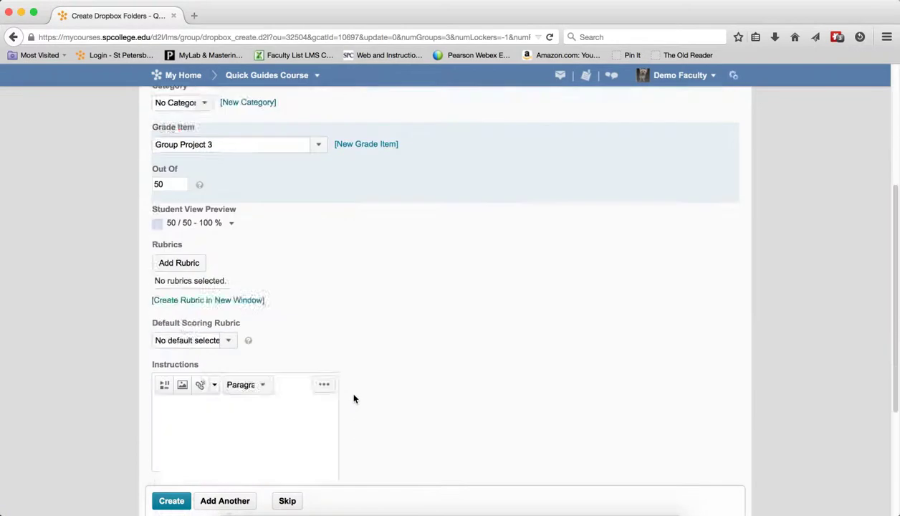
{"action": "scroll", "coordinate": [450, 374], "scroll_direction": "down", "scroll_amount": 1}
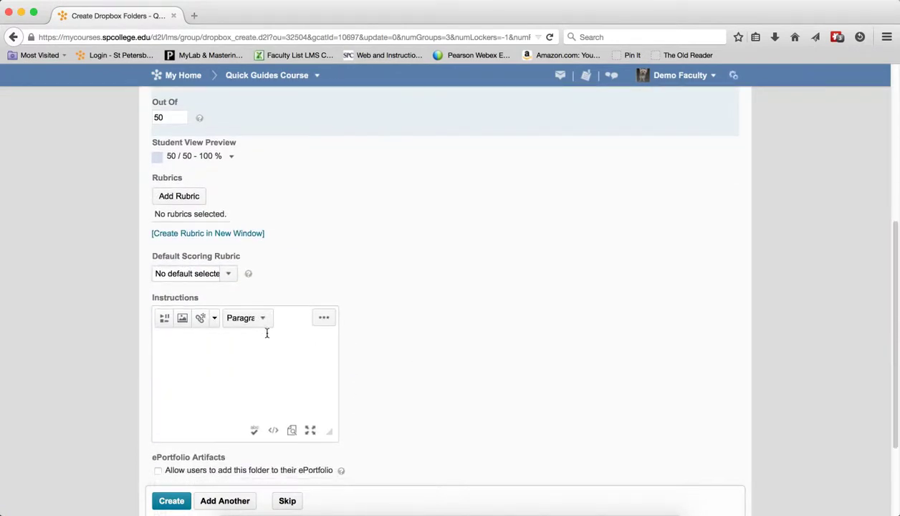
{"action": "left_click", "coordinate": [255, 343]}
{"action": "type", "text": "Do this..."}
{"action": "scroll", "coordinate": [450, 301], "scroll_direction": "down", "scroll_amount": 2}
{"action": "scroll", "coordinate": [449, 301], "scroll_direction": "up", "scroll_amount": 9}
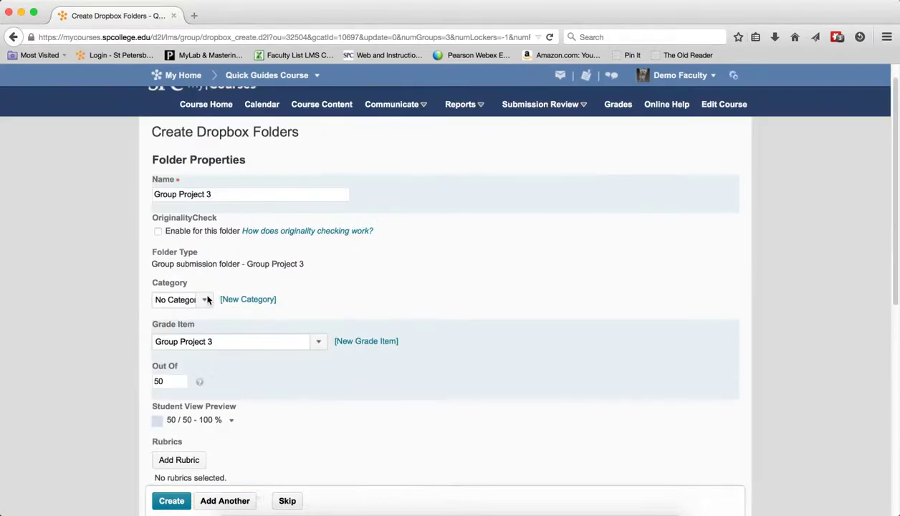
{"action": "scroll", "coordinate": [332, 301], "scroll_direction": "down", "scroll_amount": 10}
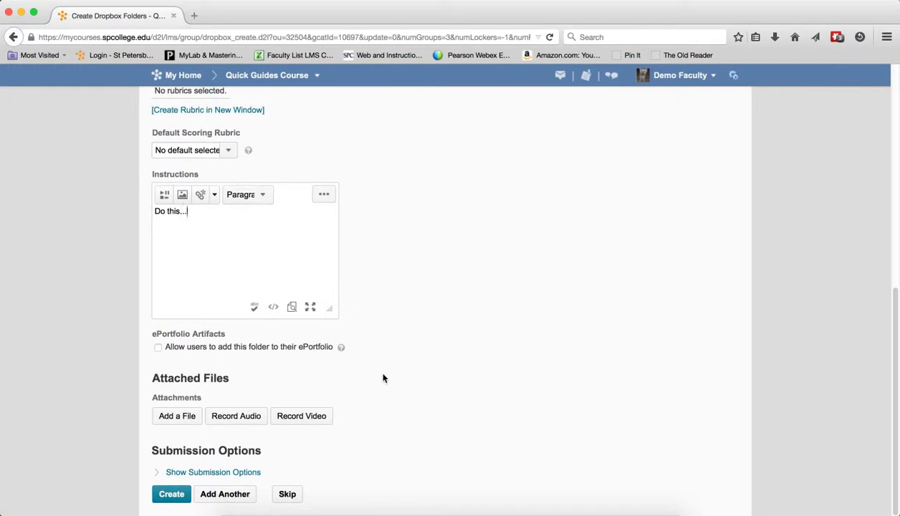
Limit the folder to one file per submission and only one submission allowed.
{"action": "left_click", "coordinate": [233, 473]}
{"action": "scroll", "coordinate": [408, 398], "scroll_direction": "down", "scroll_amount": 2}
{"action": "scroll", "coordinate": [410, 397], "scroll_direction": "down", "scroll_amount": 1}
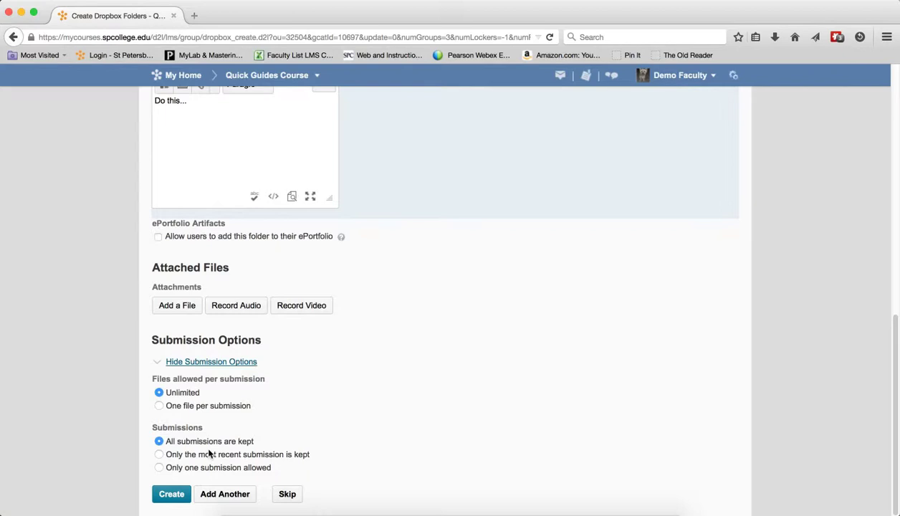
{"action": "left_click", "coordinate": [159, 406]}
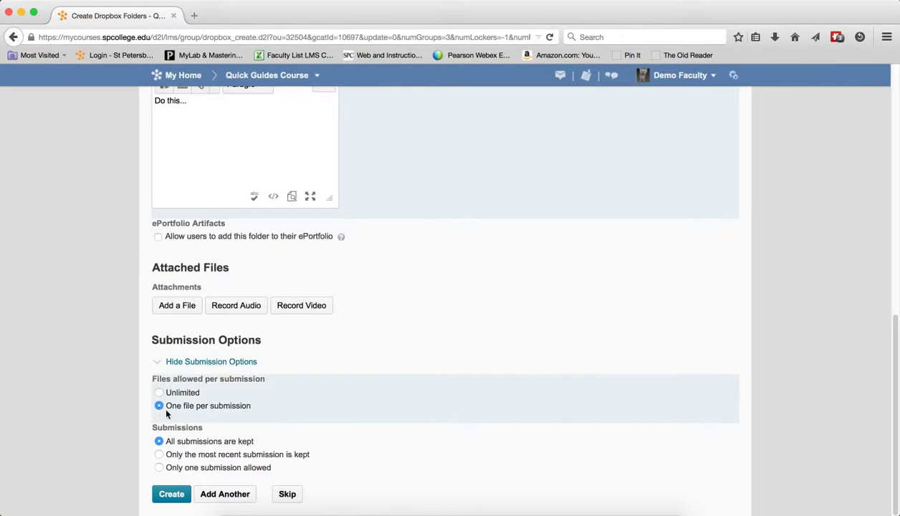
{"action": "left_click", "coordinate": [159, 468]}
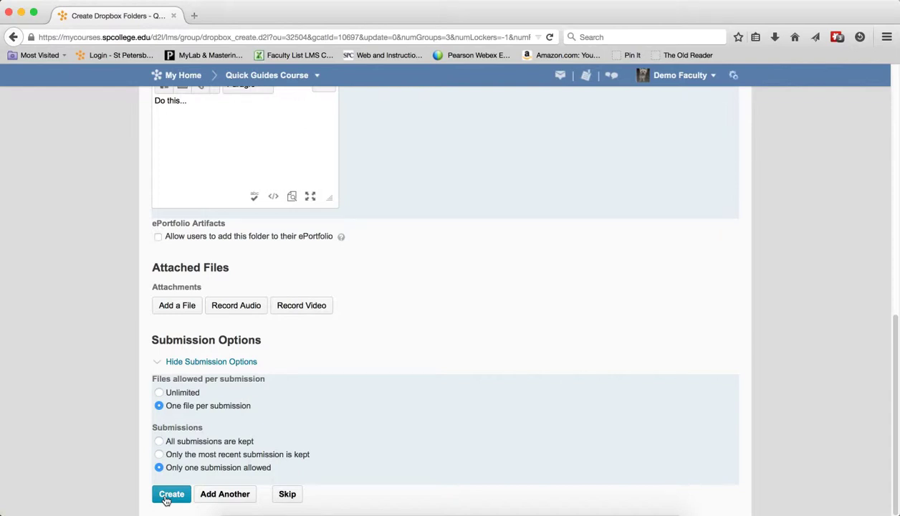
Create the workspace and return from the summary to the Group Project 3 category.
{"action": "left_click", "coordinate": [166, 497]}
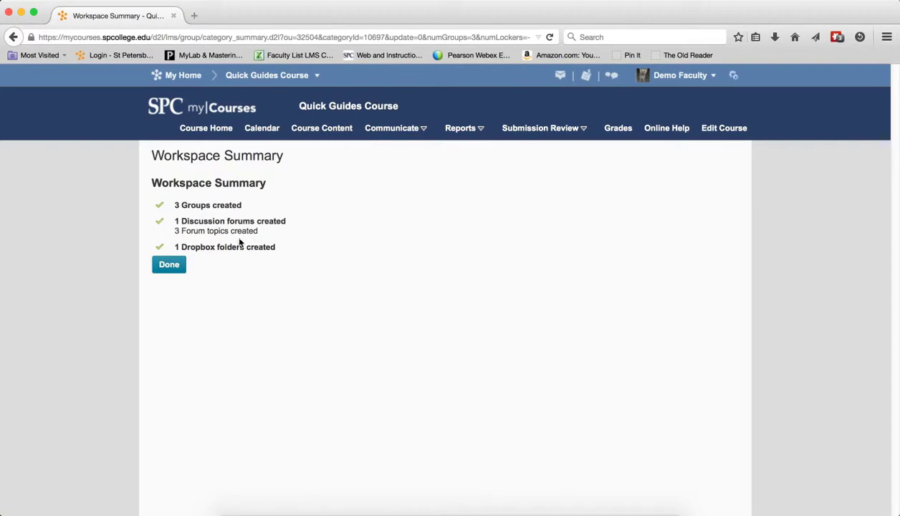
{"action": "left_click", "coordinate": [170, 269]}
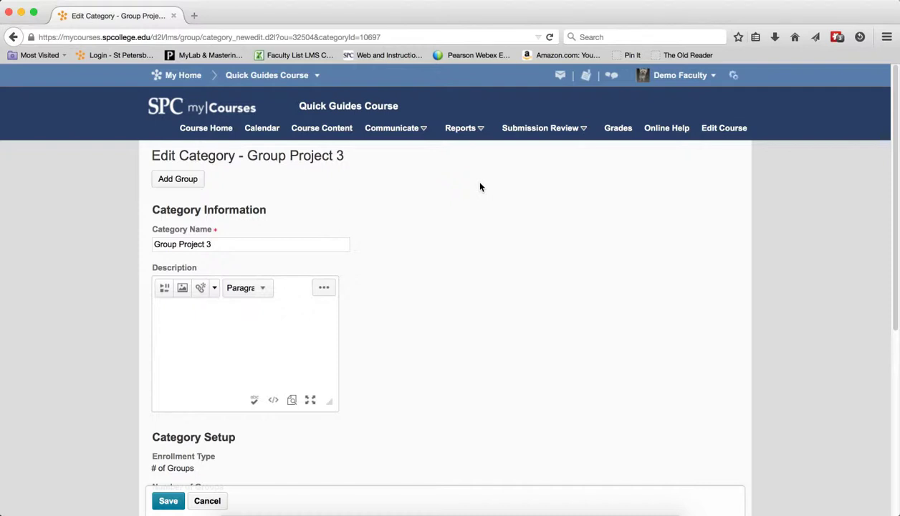
Open the Discussions list and scroll to the three Group Project 3 topics and back.
{"action": "left_click", "coordinate": [524, 131]}
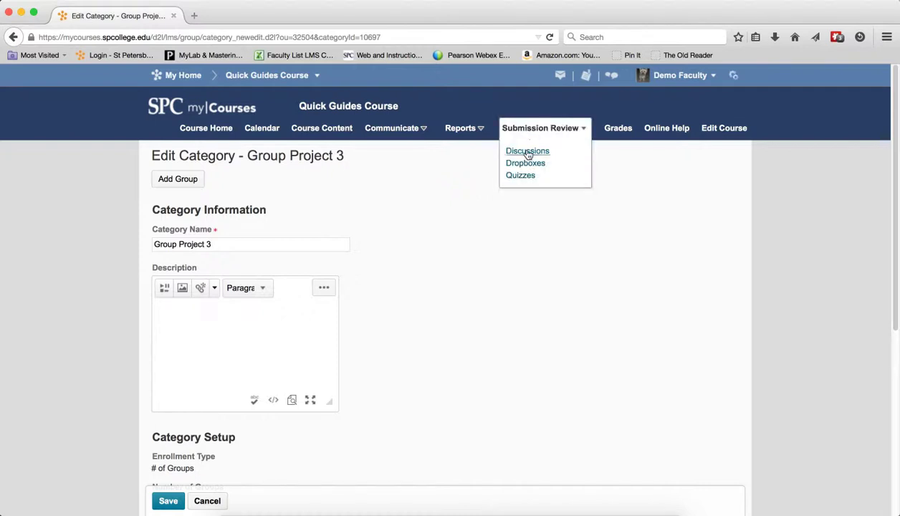
{"action": "left_click", "coordinate": [528, 152]}
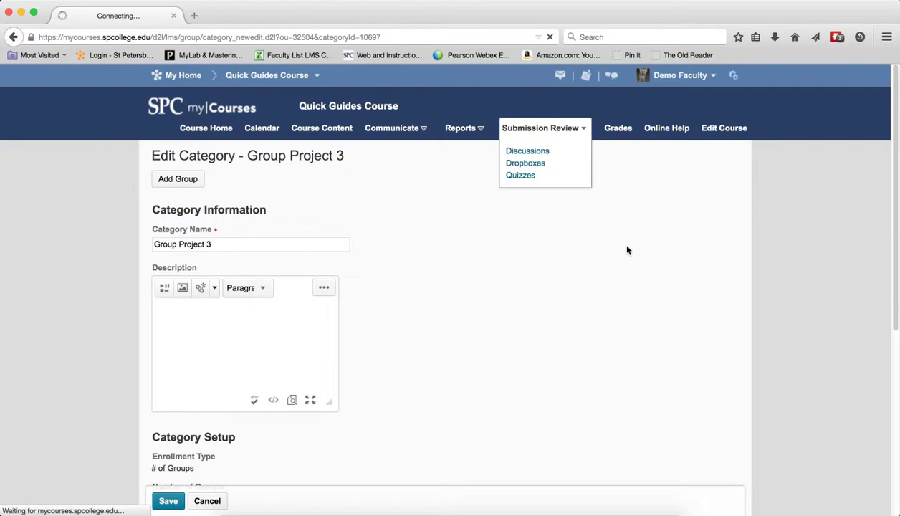
{"action": "scroll", "coordinate": [649, 263], "scroll_direction": "down", "scroll_amount": 20}
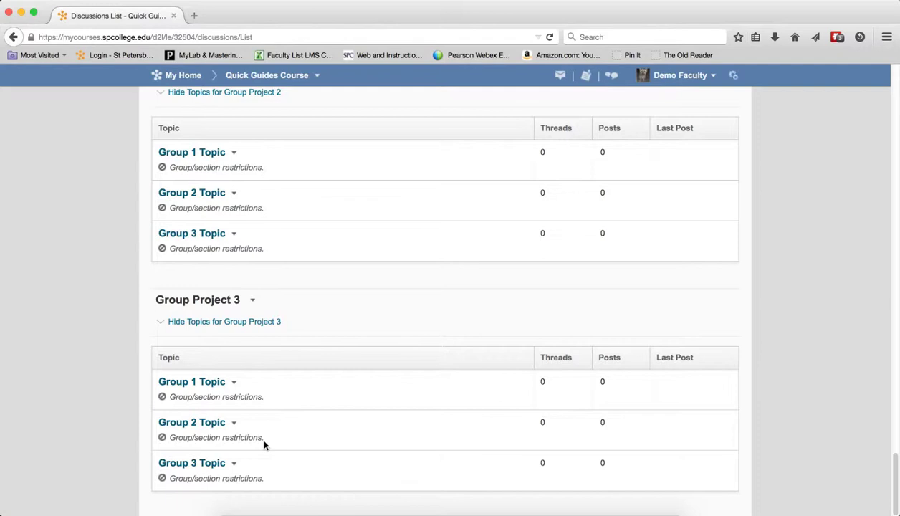
{"action": "scroll", "coordinate": [350, 323], "scroll_direction": "up", "scroll_amount": 20}
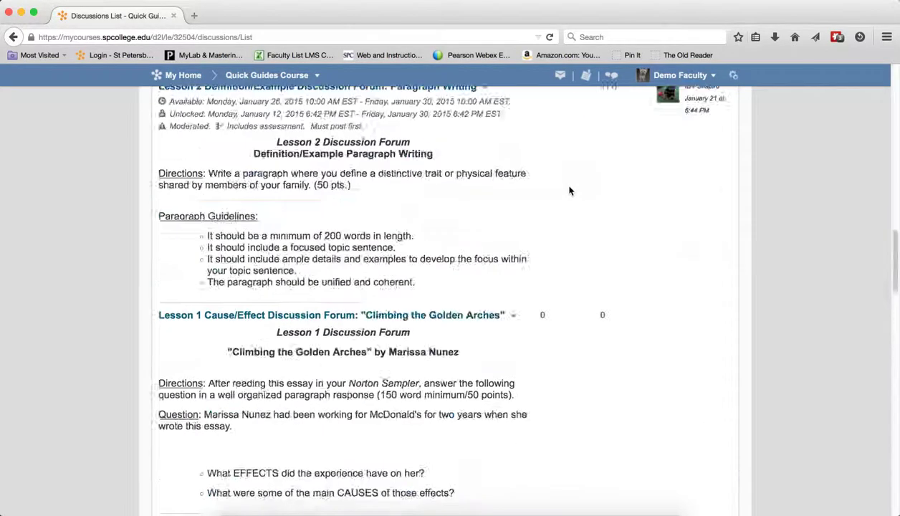
{"action": "scroll", "coordinate": [571, 190], "scroll_direction": "up", "scroll_amount": 10}
Open the Dropboxes list and scroll down to the Group Project 3 folder.
{"action": "left_click", "coordinate": [575, 132]}
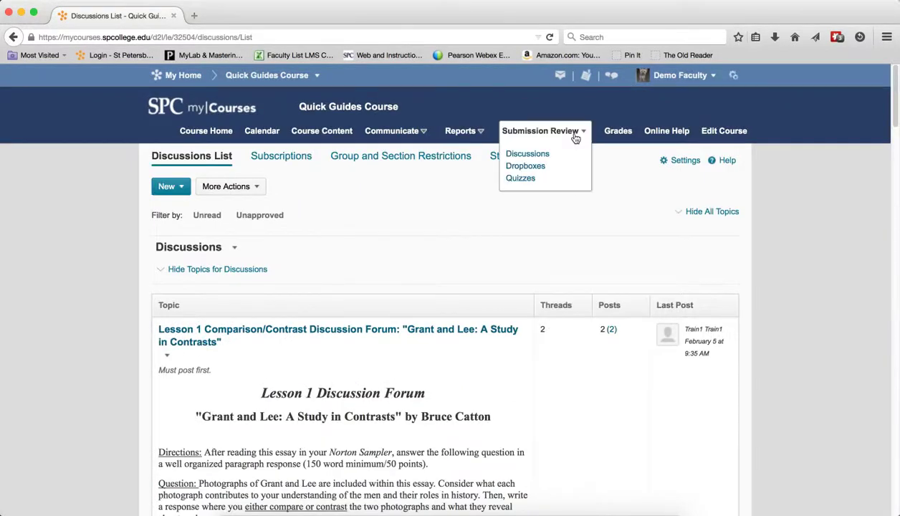
{"action": "left_click", "coordinate": [529, 168]}
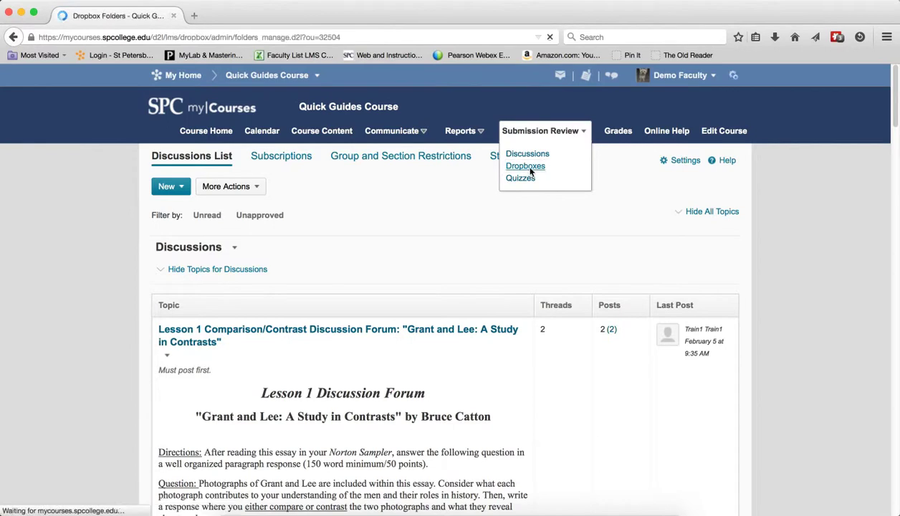
{"action": "scroll", "coordinate": [474, 252], "scroll_direction": "down", "scroll_amount": 5}
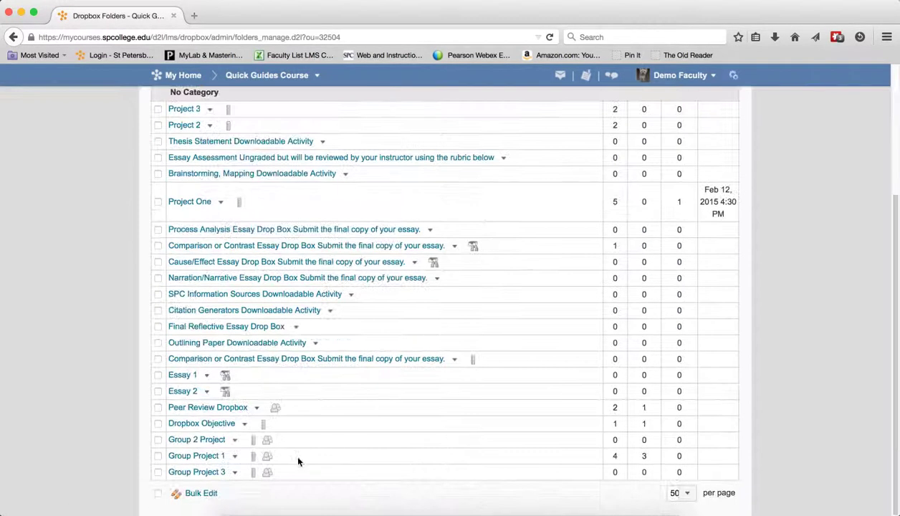